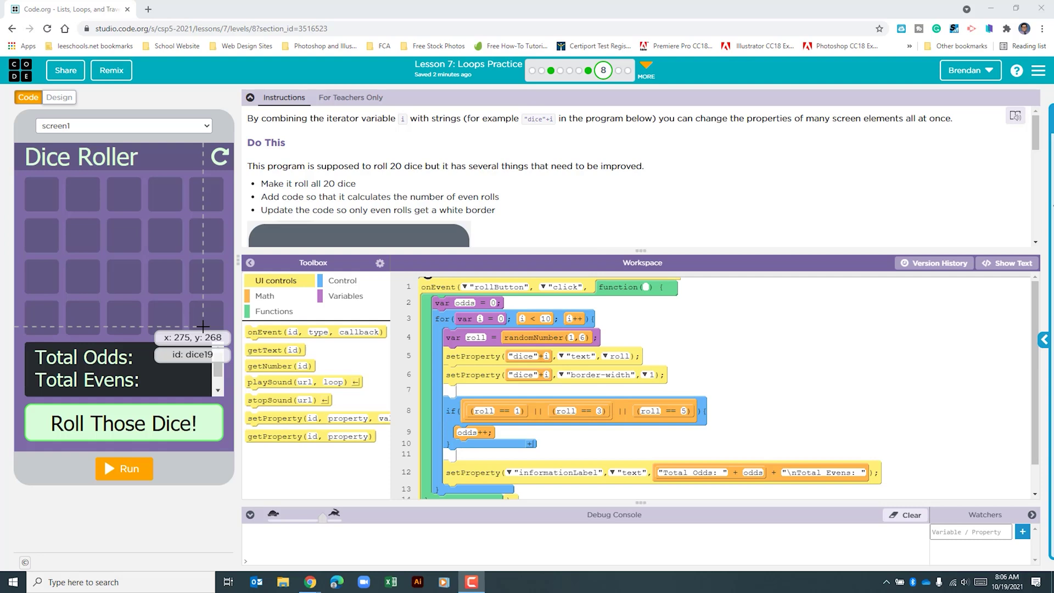
Start the Dice Roller and roll once; ten dice fill and Total Odds reads 4
click(125, 471)
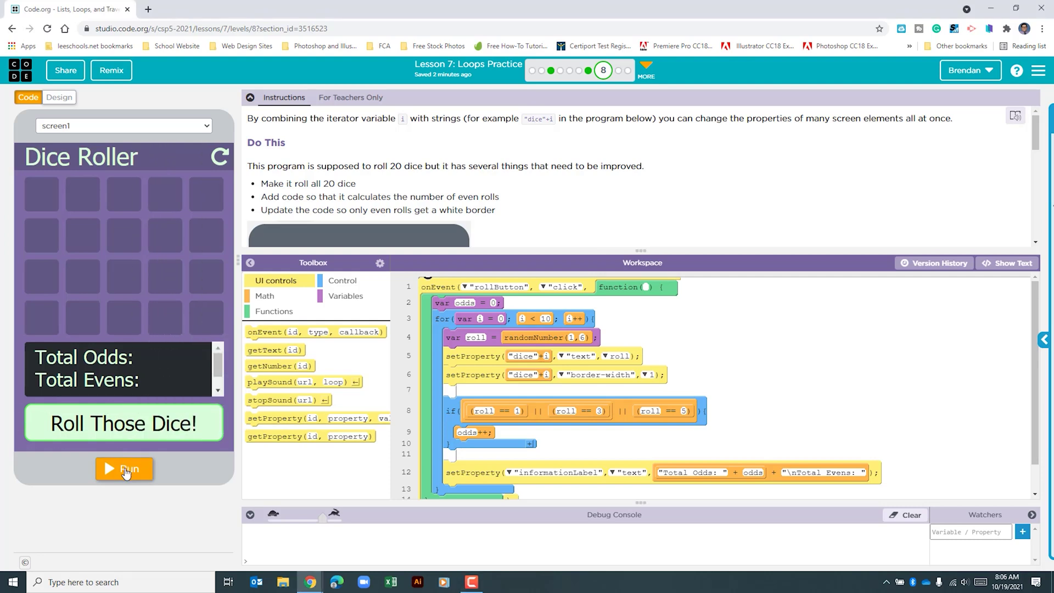
click(128, 424)
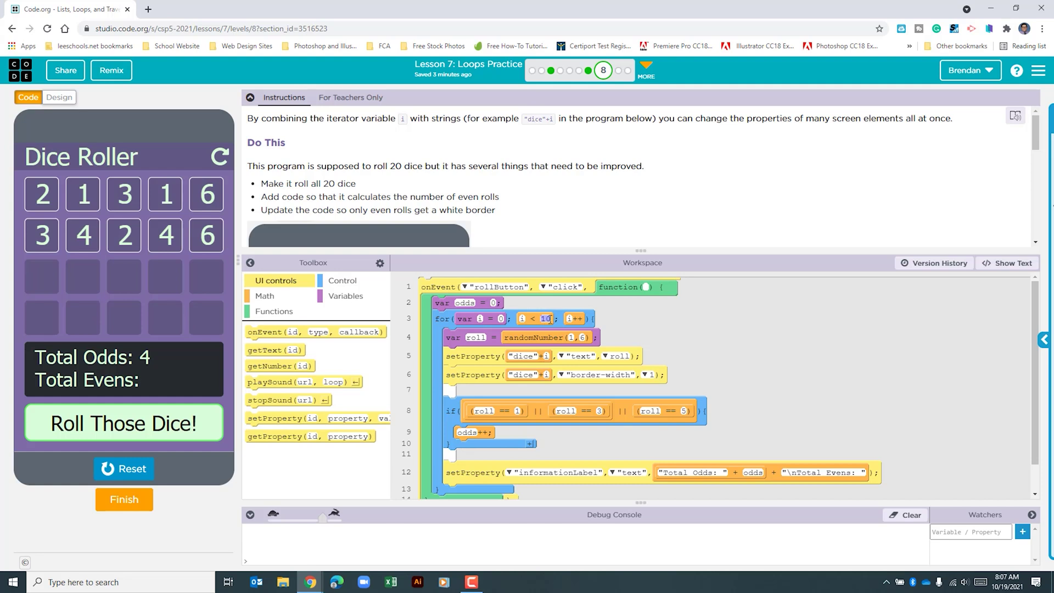
text(20)
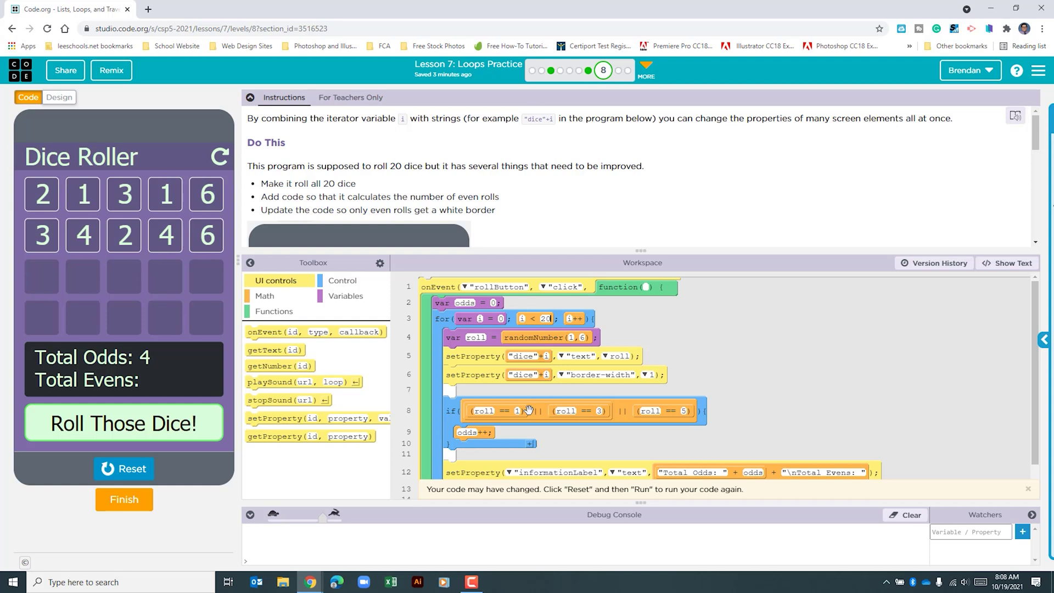
scroll(581, 414, down, 1)
scroll(580, 414, down, 1)
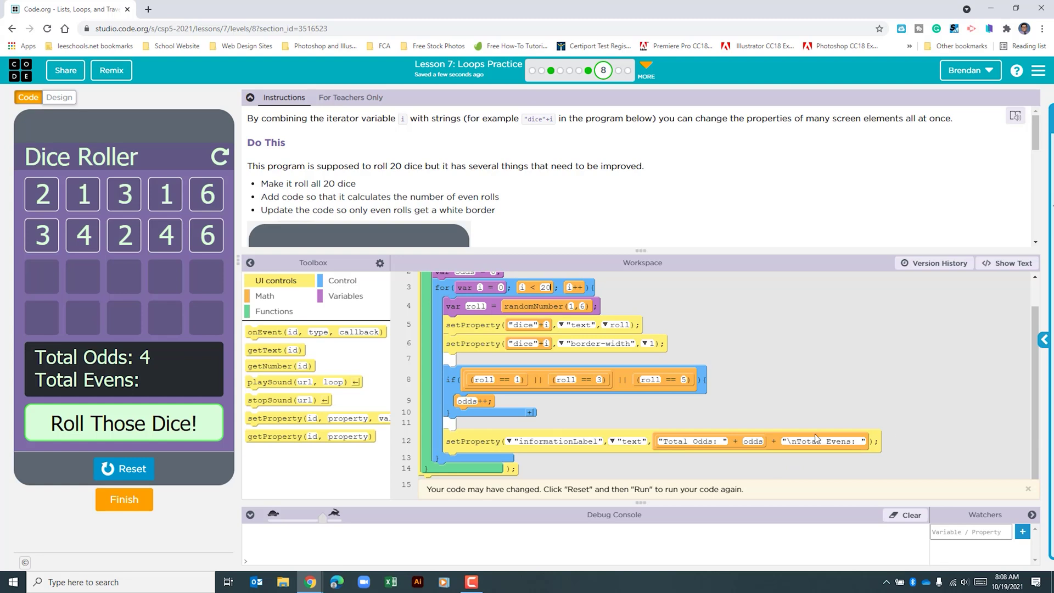
scroll(719, 410, up, 2)
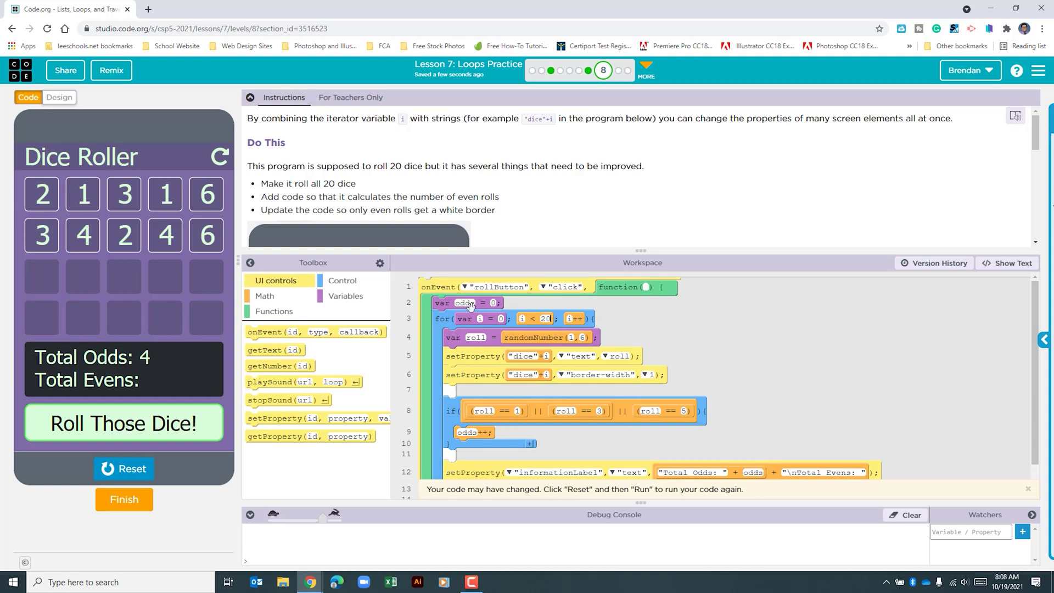
Declare var evens = 0 directly below the var odds declaration
click(345, 295)
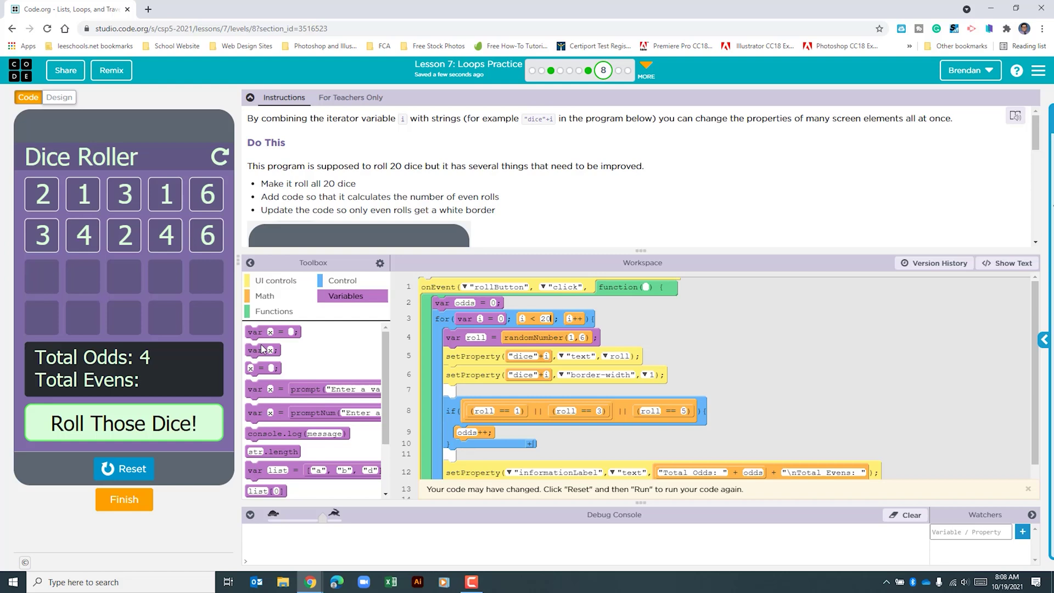
drag(255, 332, 475, 320)
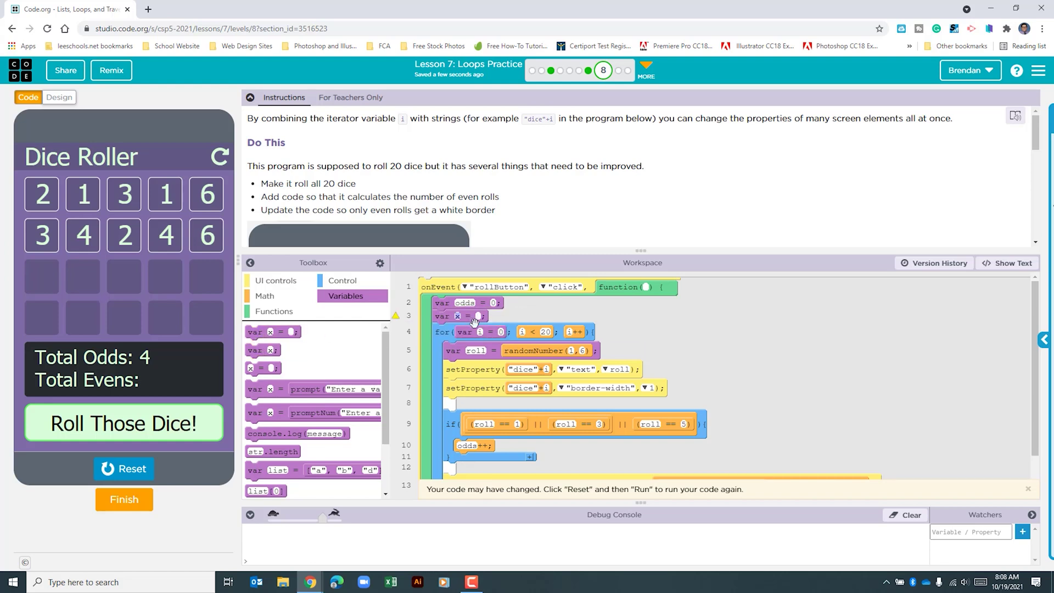
text(evens = )
text(0)
scroll(587, 410, down, 2)
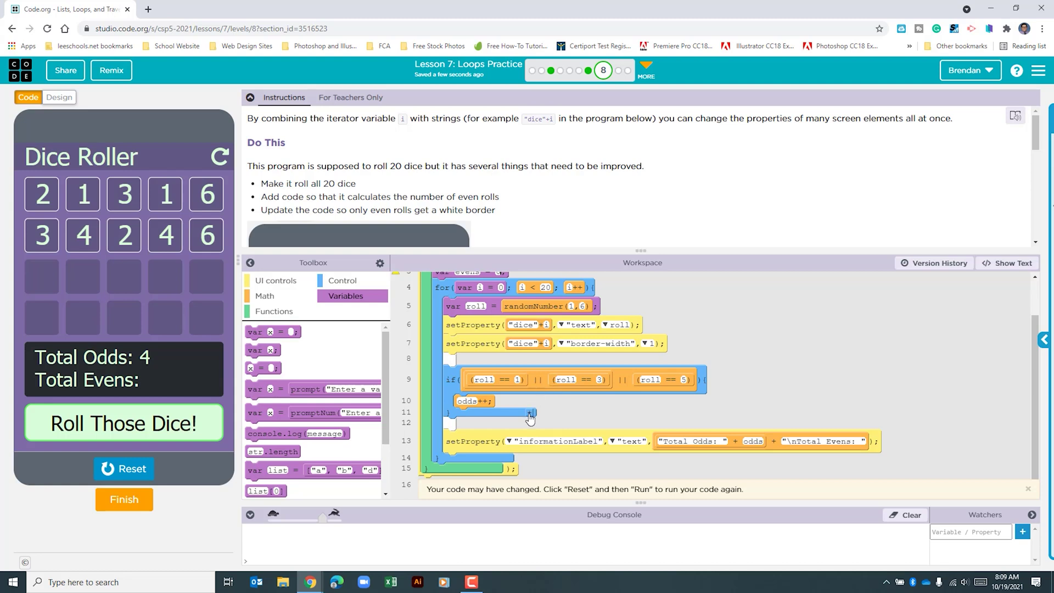
Add an else branch containing evens++ to the odd-roll if block
click(529, 412)
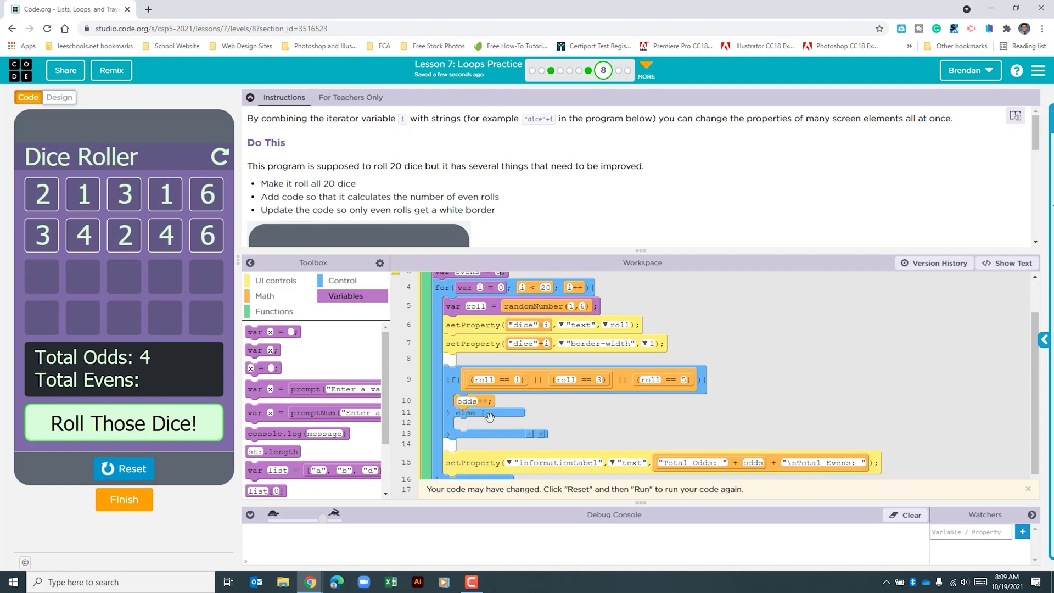
click(1008, 263)
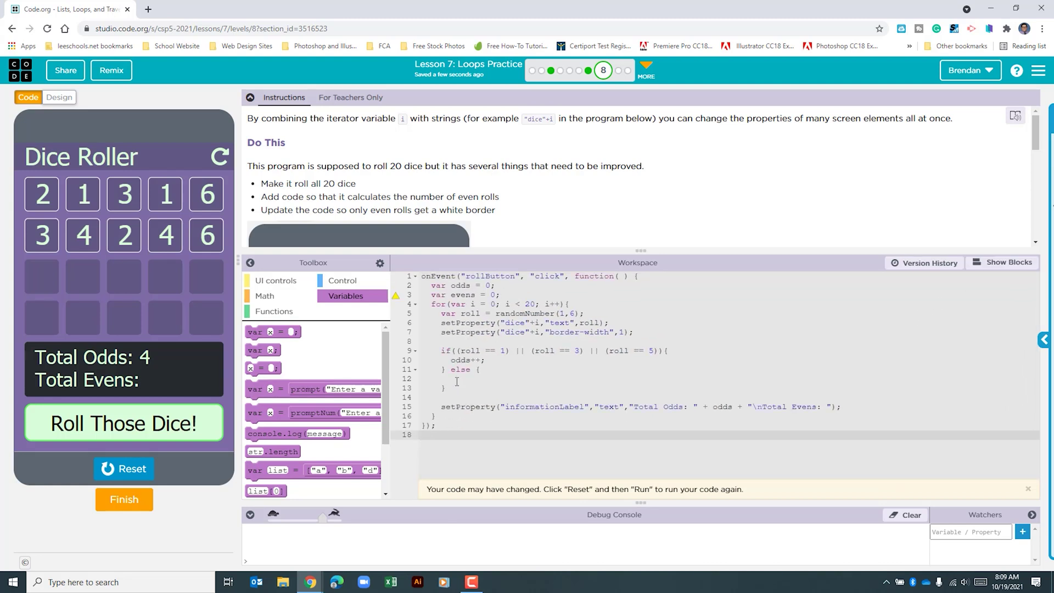
click(474, 379)
text(evens)
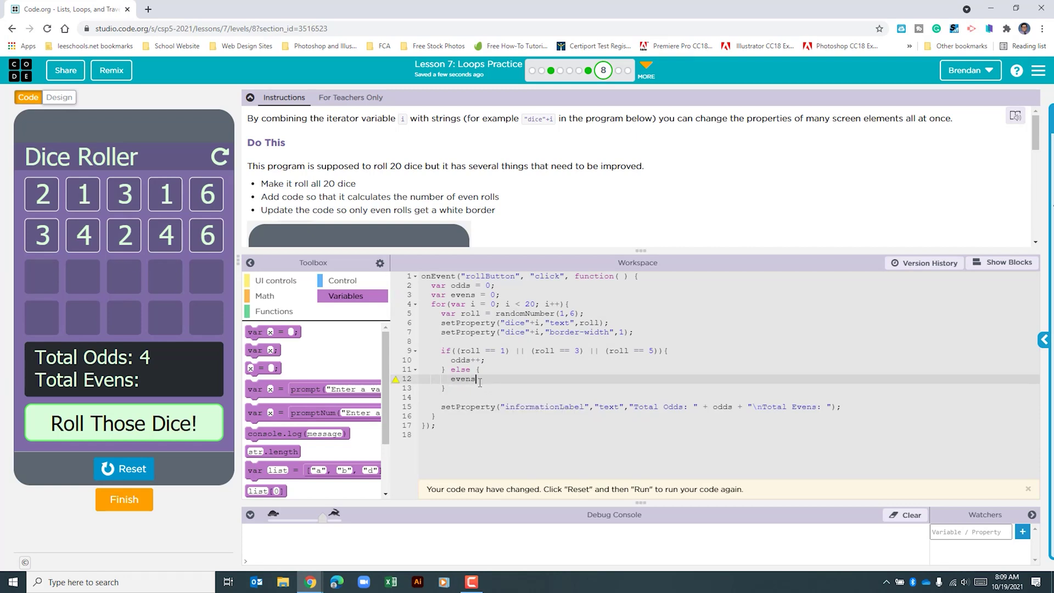
text(++;)
click(1002, 262)
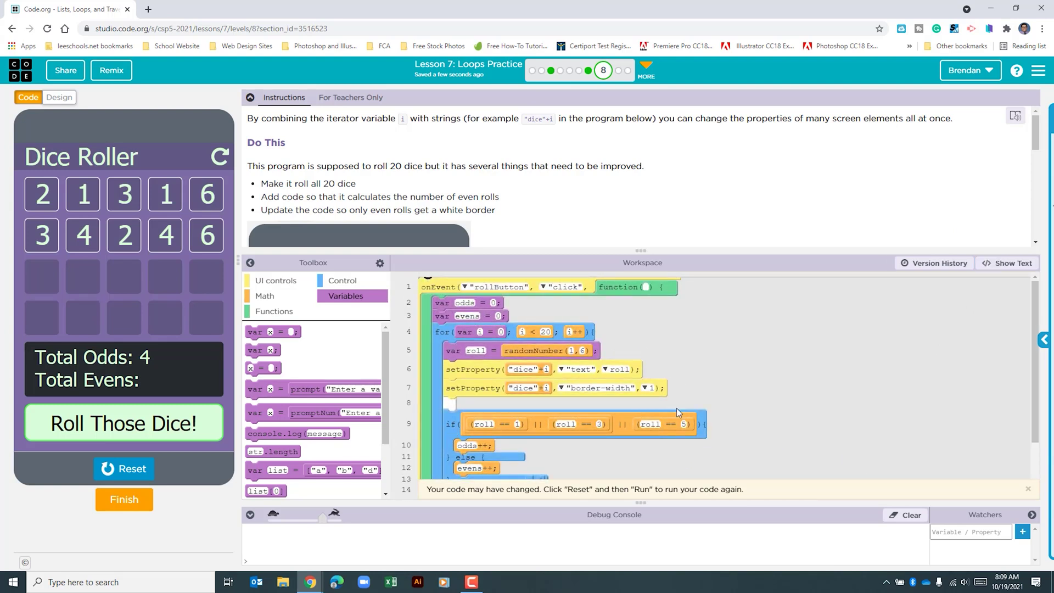
scroll(676, 408, down, 2)
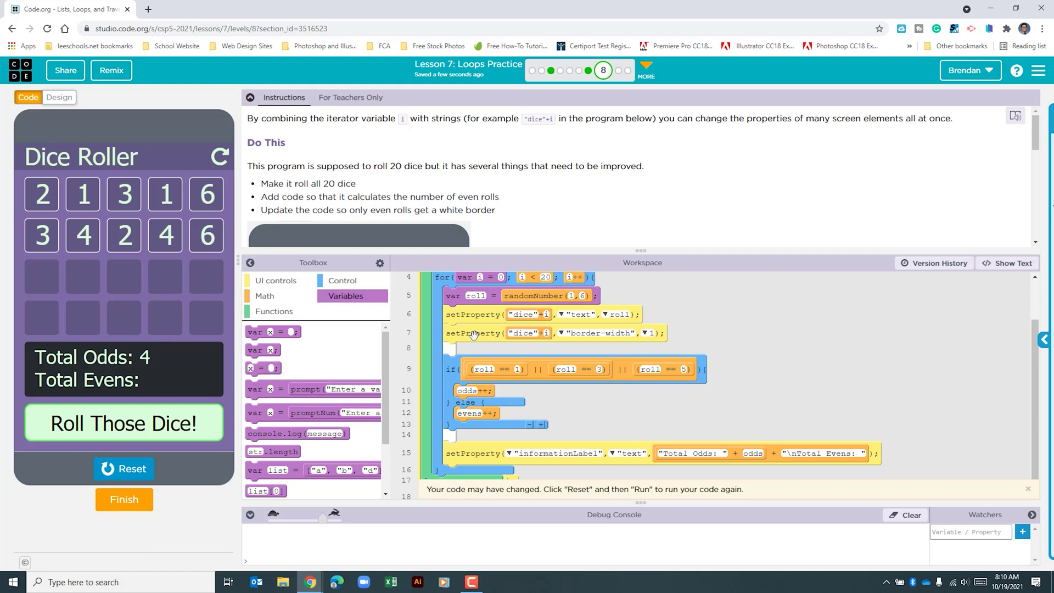
Move the border-width setProperty into else and add a setProperty setting border-color to white
drag(474, 333, 484, 418)
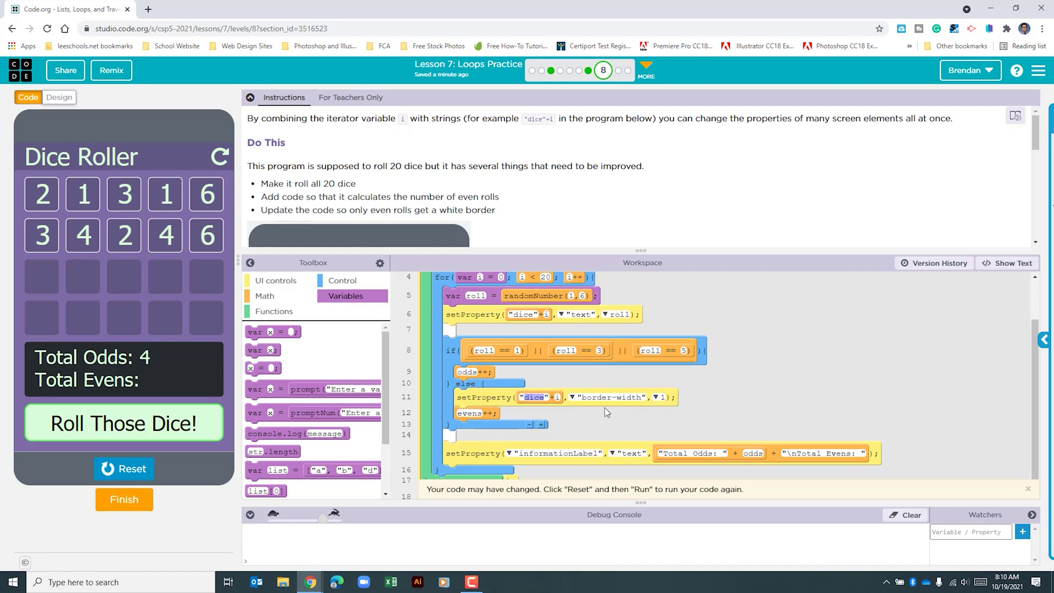
click(275, 280)
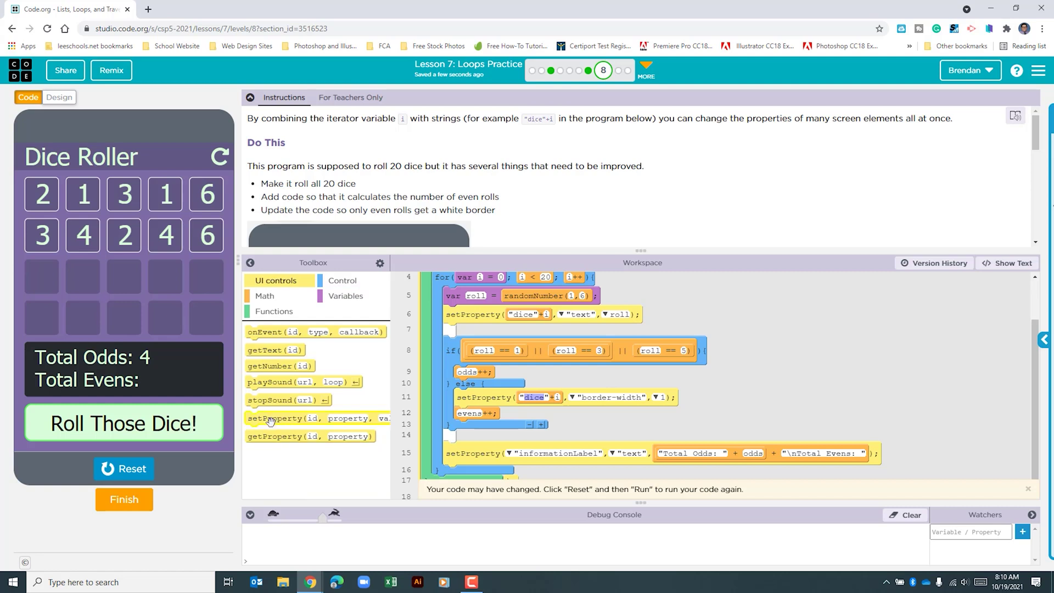
drag(280, 418, 469, 416)
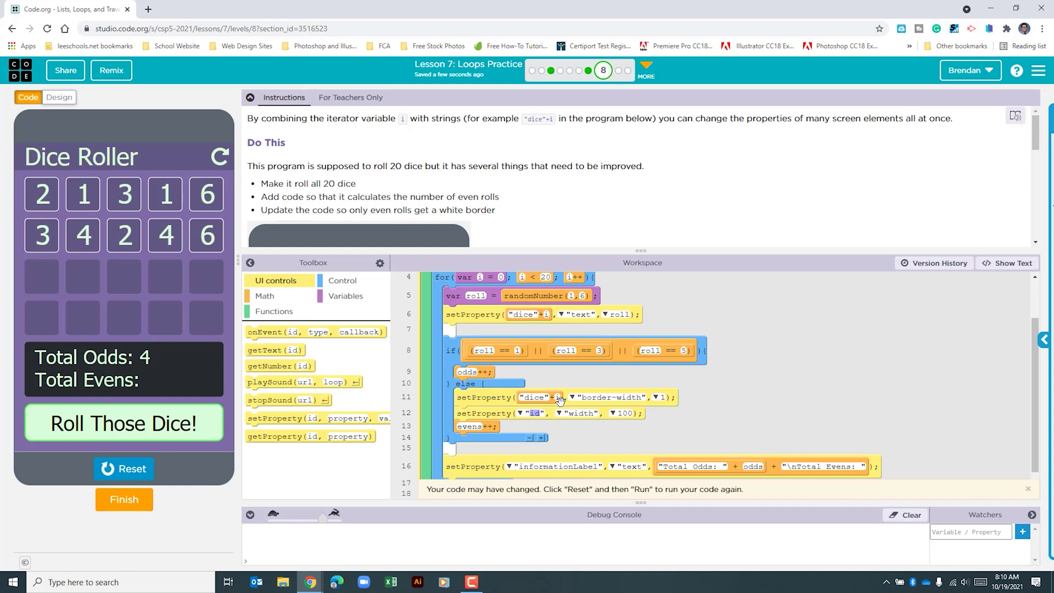
text(dice")
text(+i)
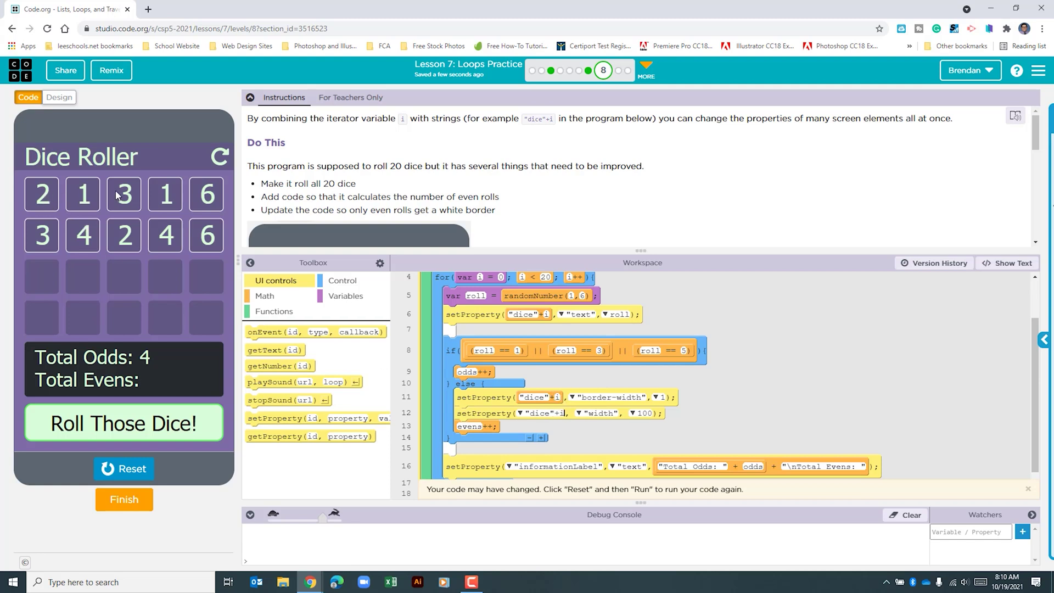
click(589, 413)
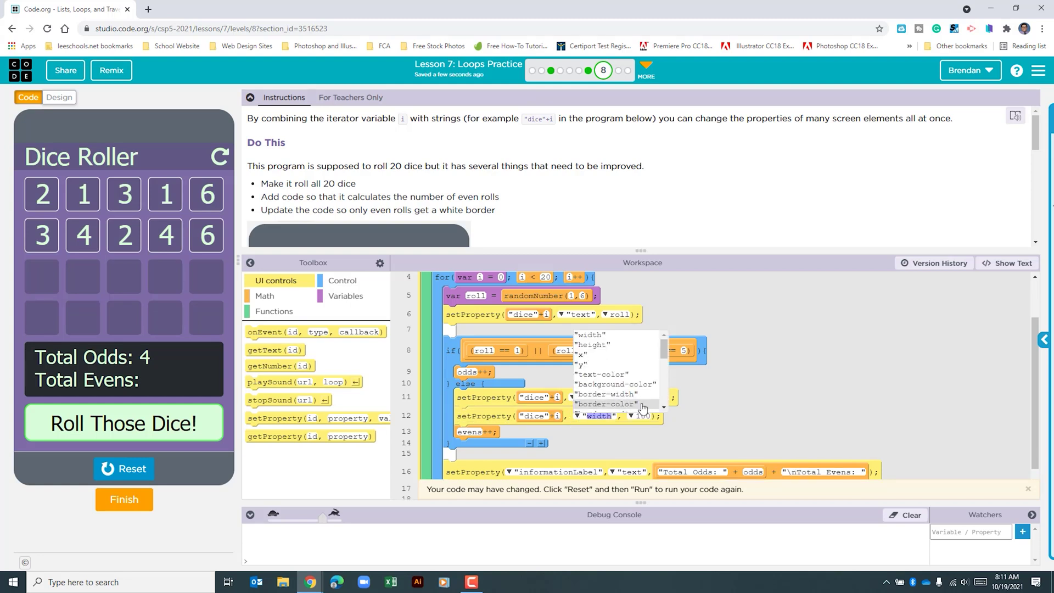
click(644, 406)
double_click(683, 416)
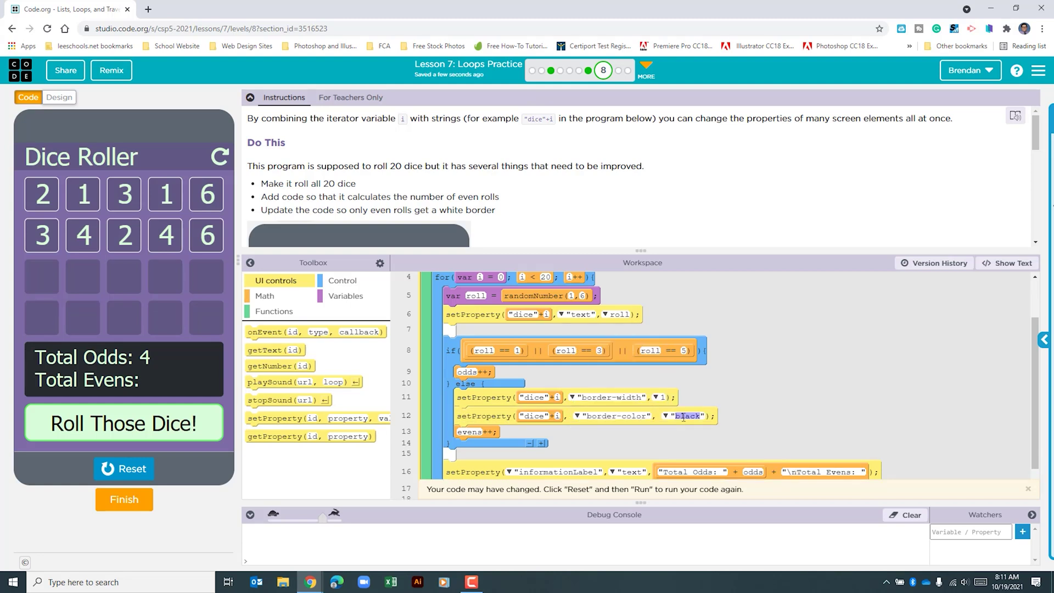
text(wh)
text(ite)
click(140, 469)
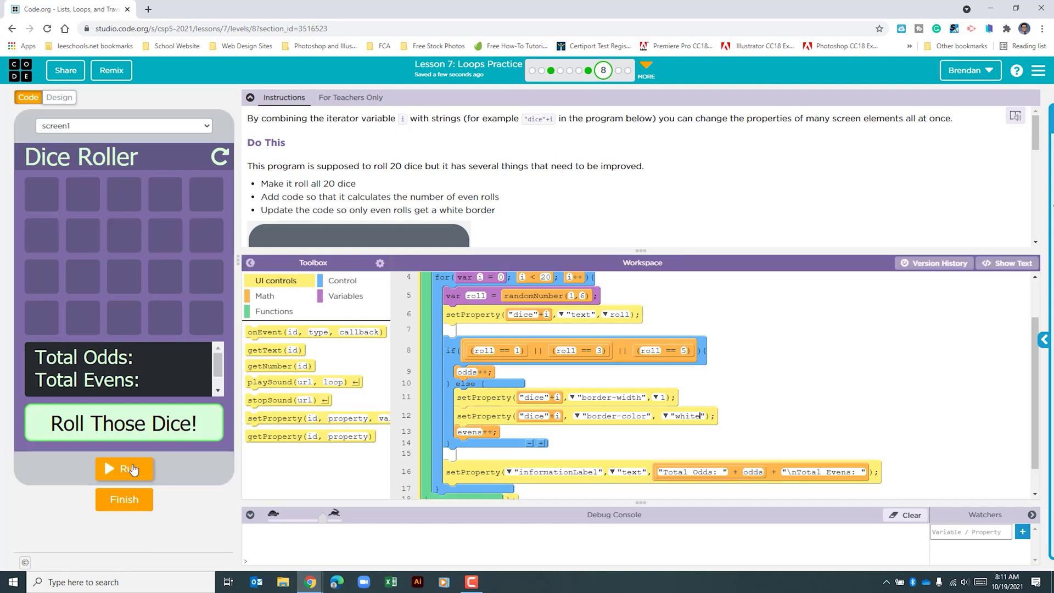
click(124, 469)
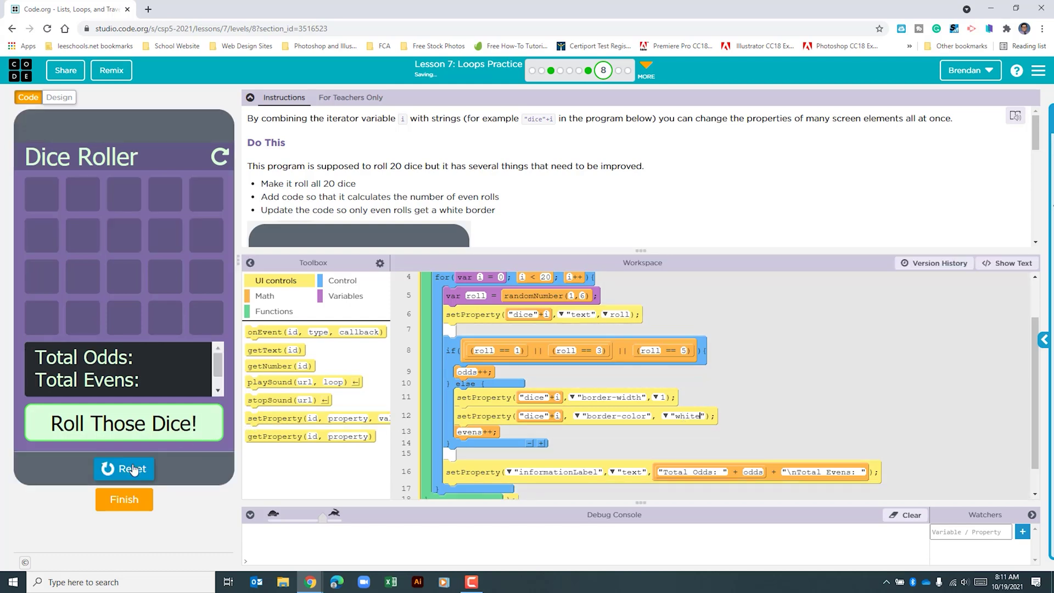
click(129, 424)
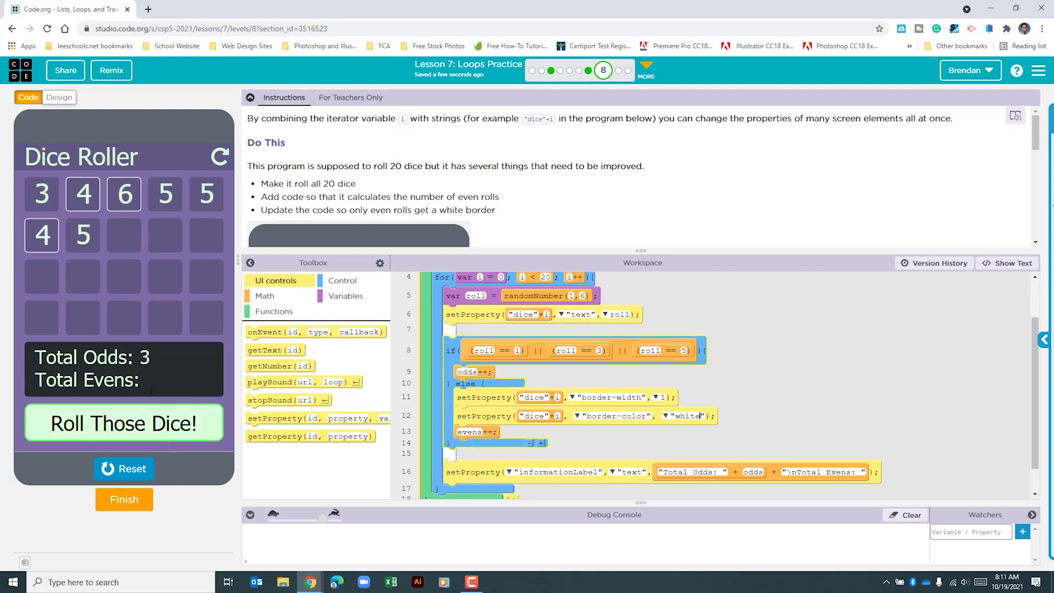
click(141, 474)
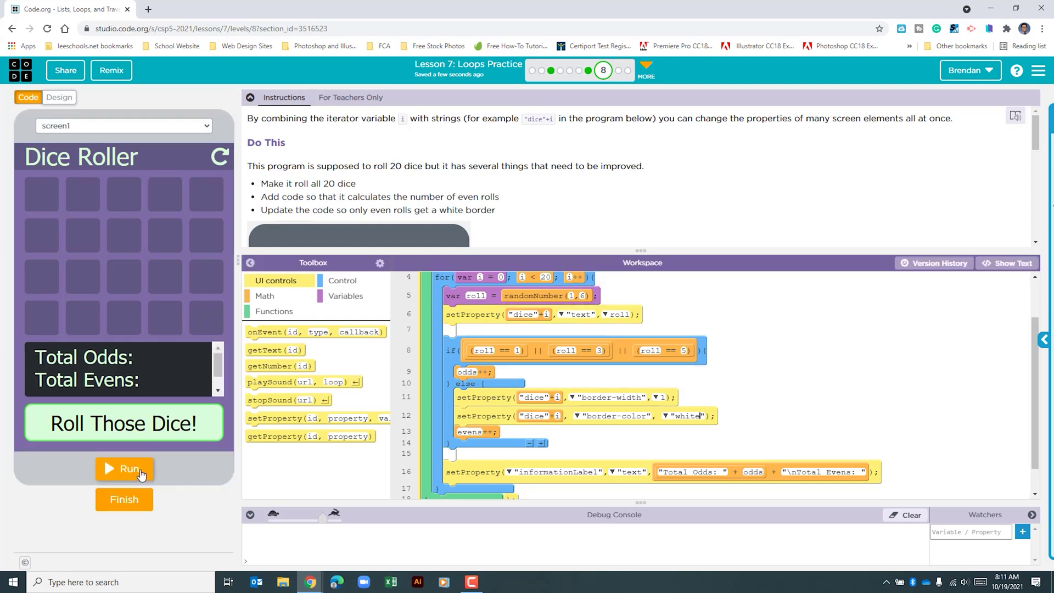
scroll(928, 339, down, 1)
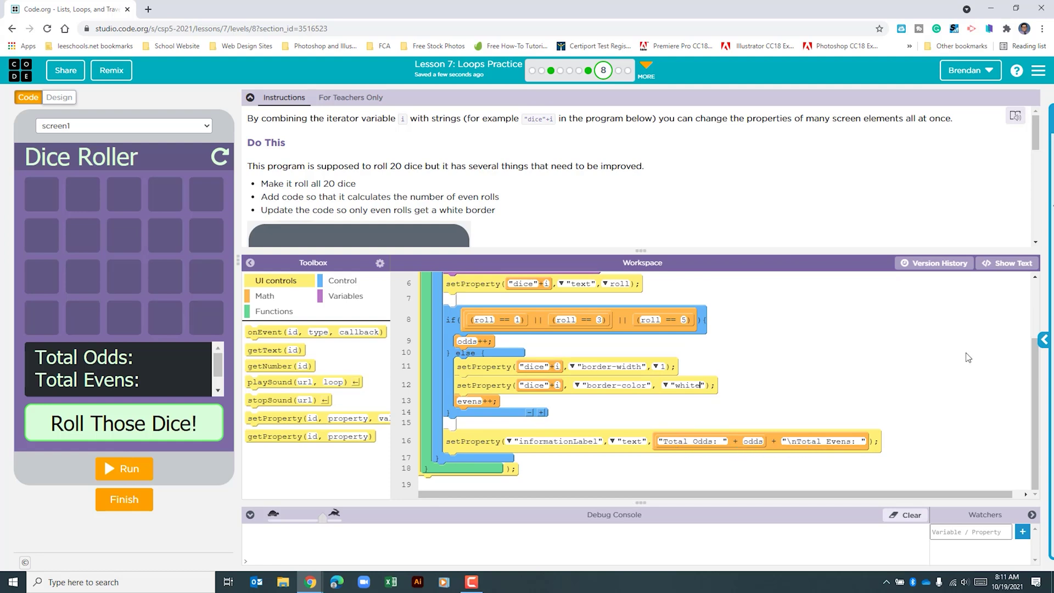
Append evens to the Total Evens label and change even-roll border width from 1 to 5
click(1007, 263)
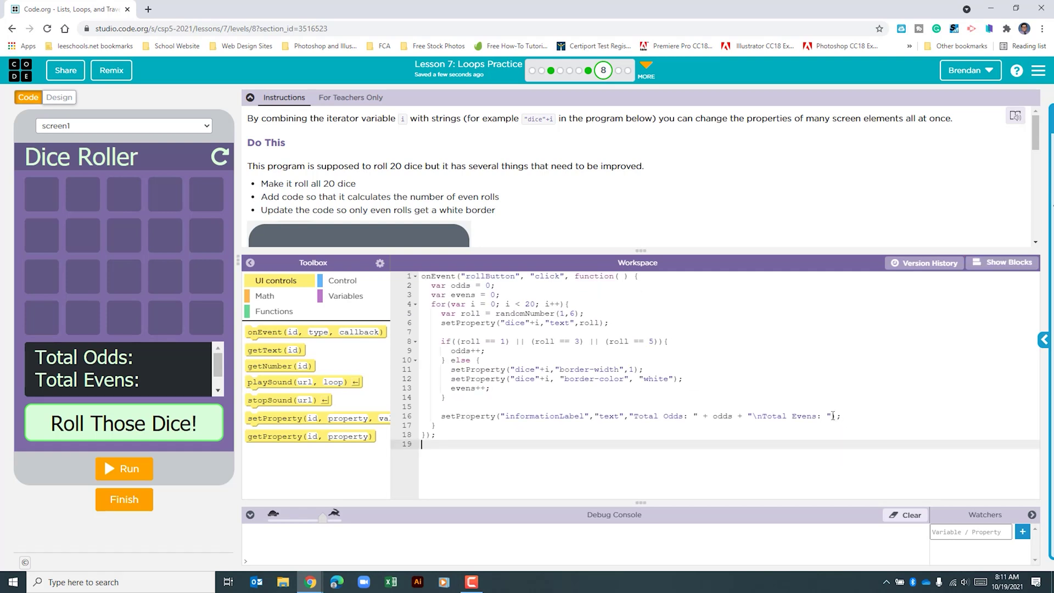
click(833, 416)
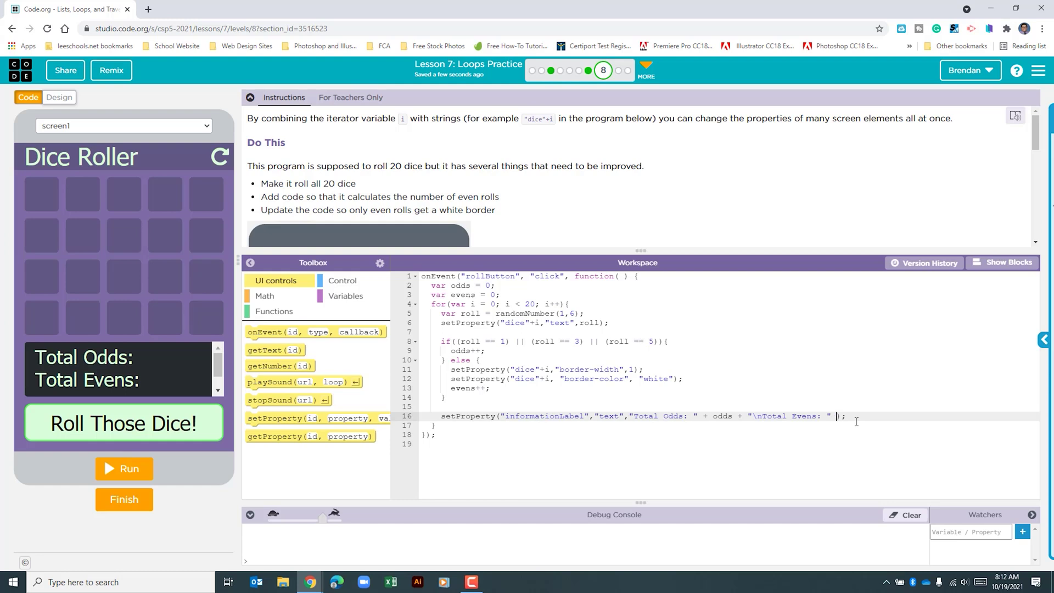
text(+ e)
text(vens)
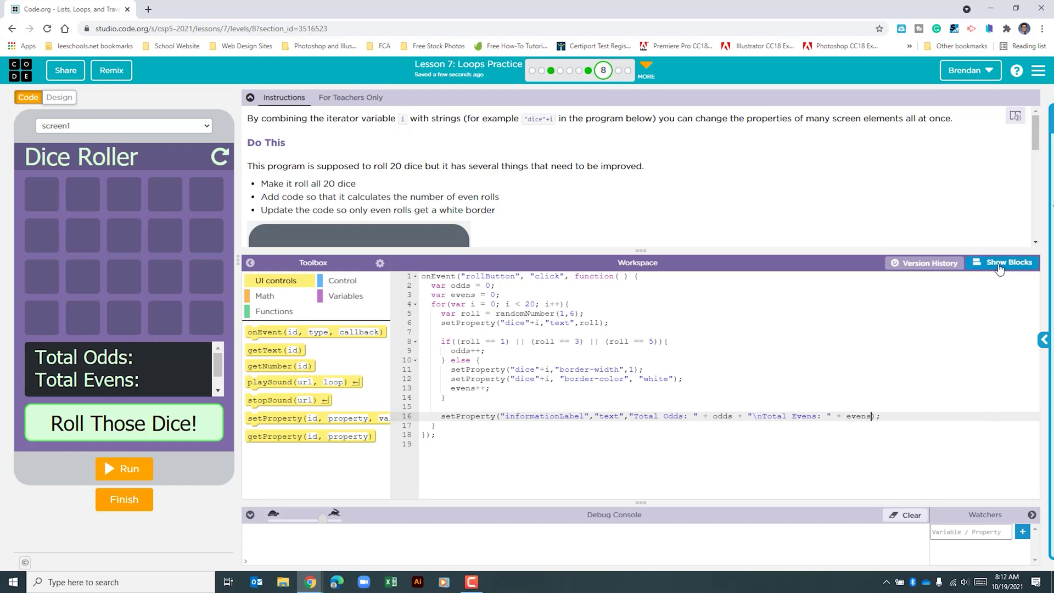
click(1000, 265)
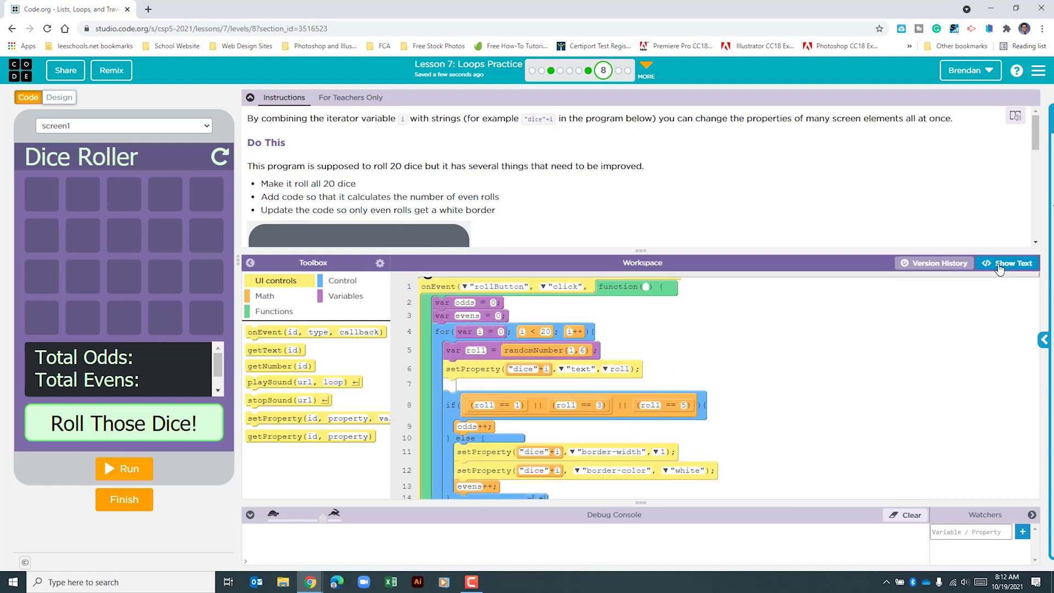
scroll(888, 399, down, 3)
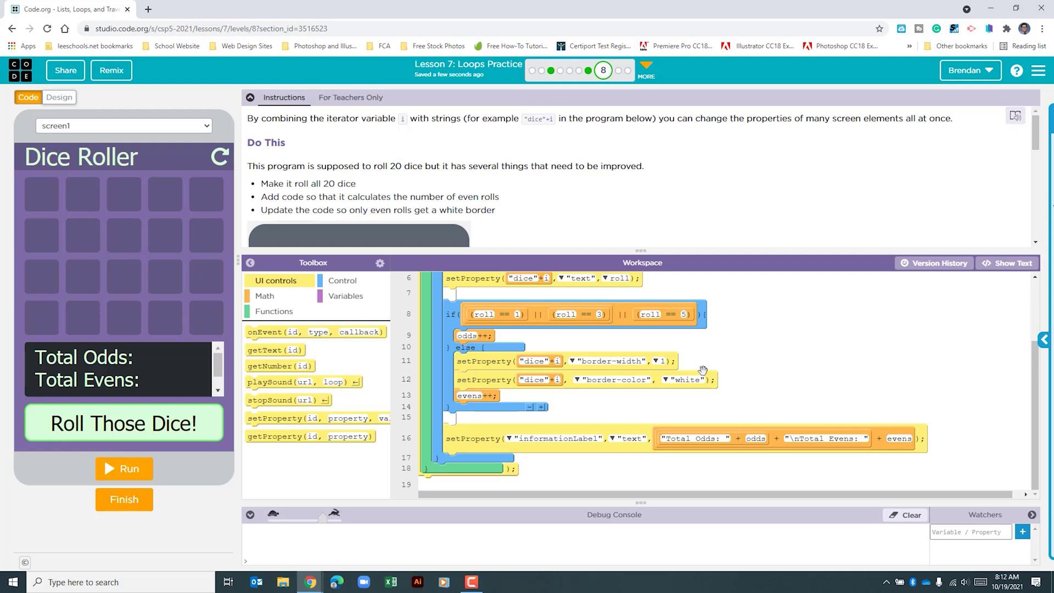
double_click(663, 362)
text(5)
Roll the dice to get Total Odds 9, Total Evens 11 and white-bordered even dice
click(124, 469)
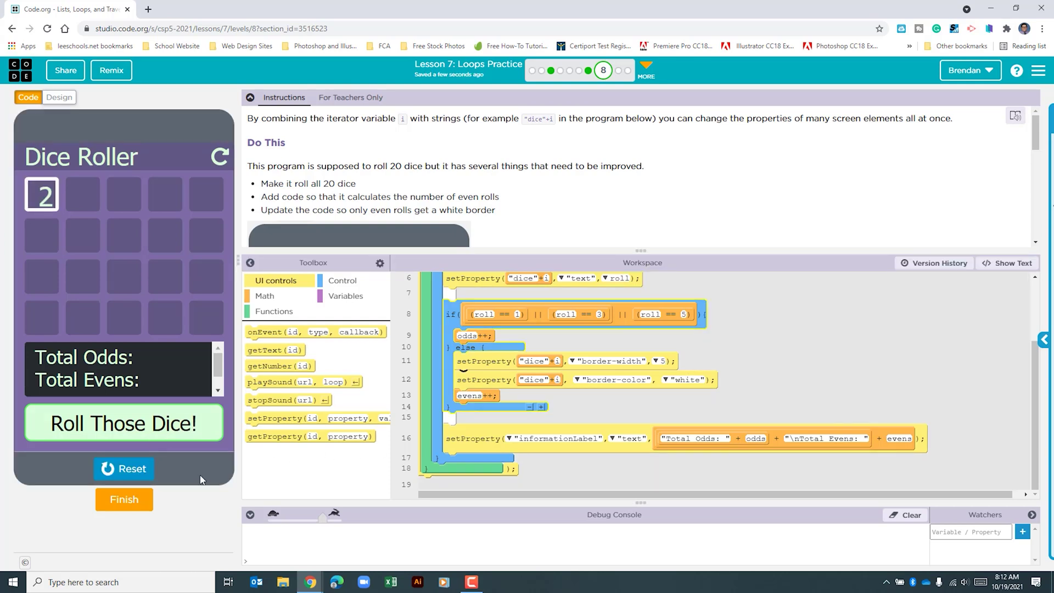